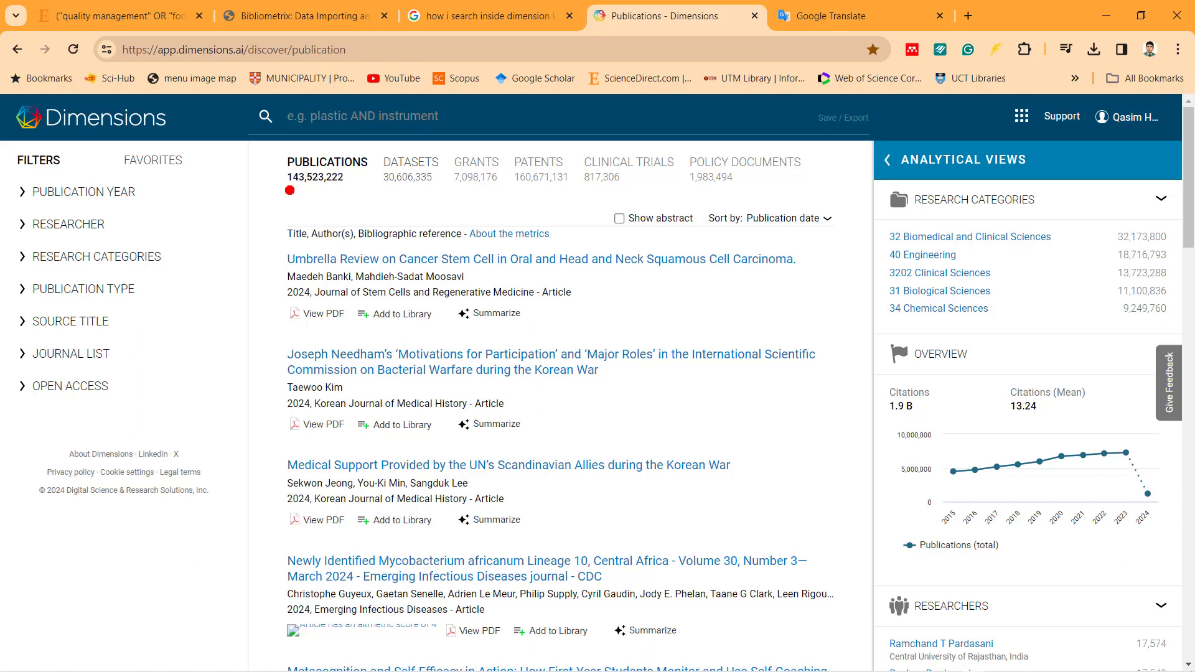
{"action": "left_click_drag", "start_coordinate": [415, 191], "coordinate": [417, 299]}
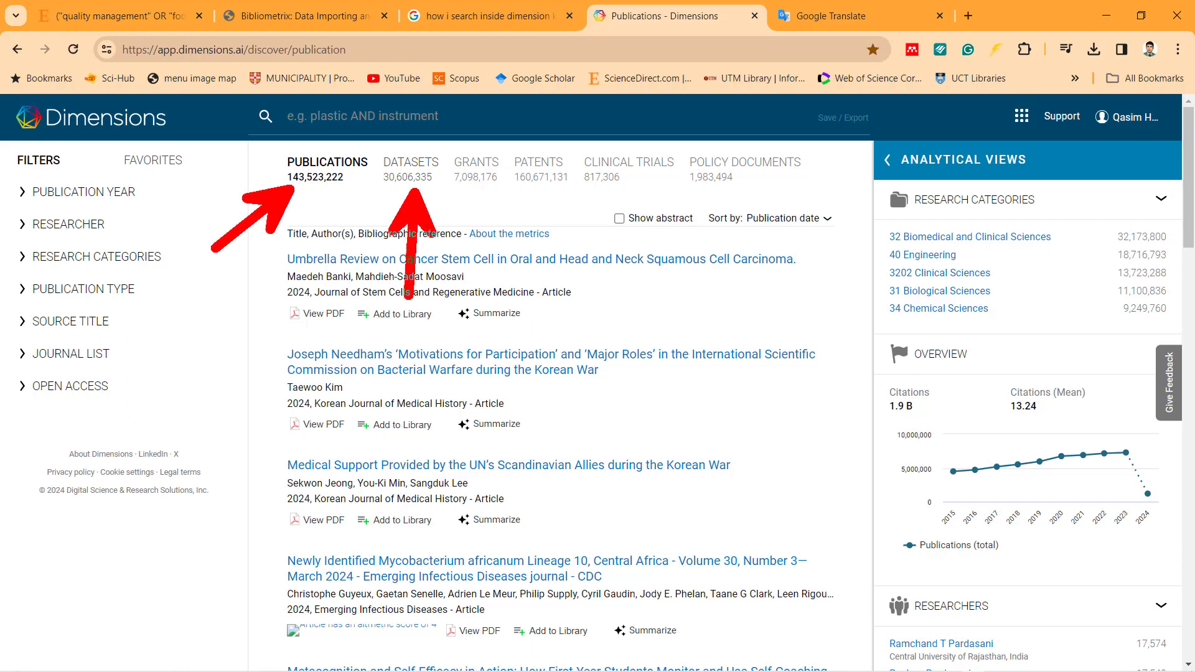
{"action": "mouse_move", "coordinate": [483, 187]}
{"action": "left_mouse_down"}
{"action": "mouse_move", "coordinate": [517, 216]}
{"action": "mouse_move", "coordinate": [520, 299]}
{"action": "left_mouse_up"}
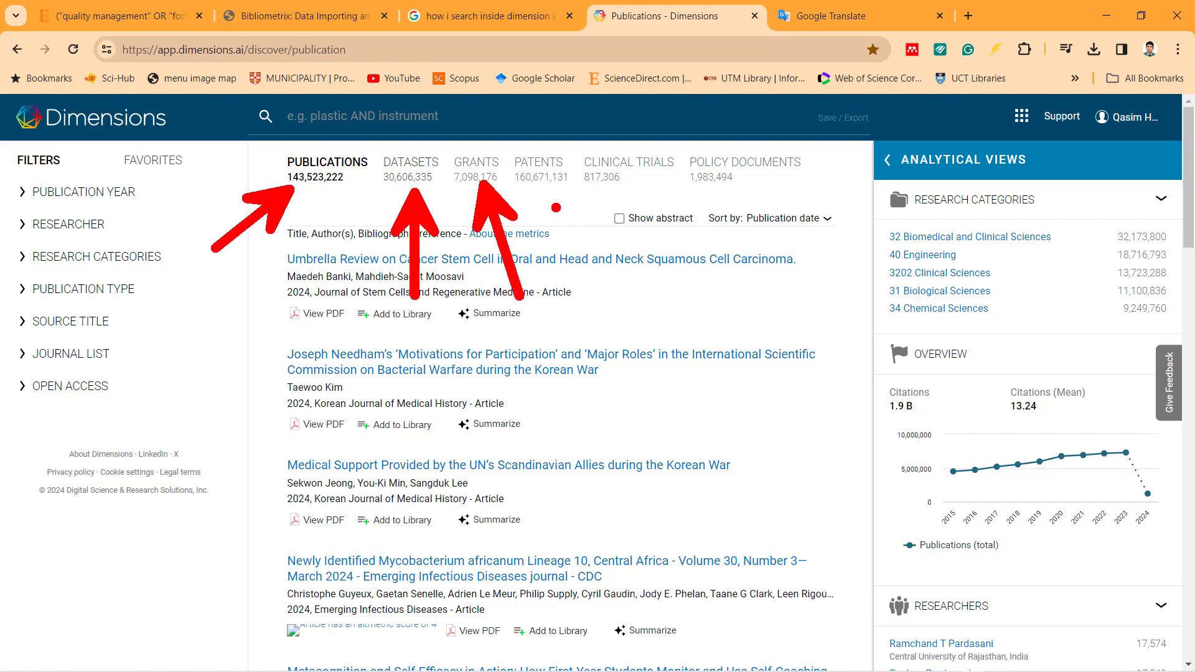
{"action": "left_click_drag", "start_coordinate": [530, 225], "coordinate": [579, 219]}
{"action": "left_click_drag", "start_coordinate": [541, 187], "coordinate": [563, 255]}
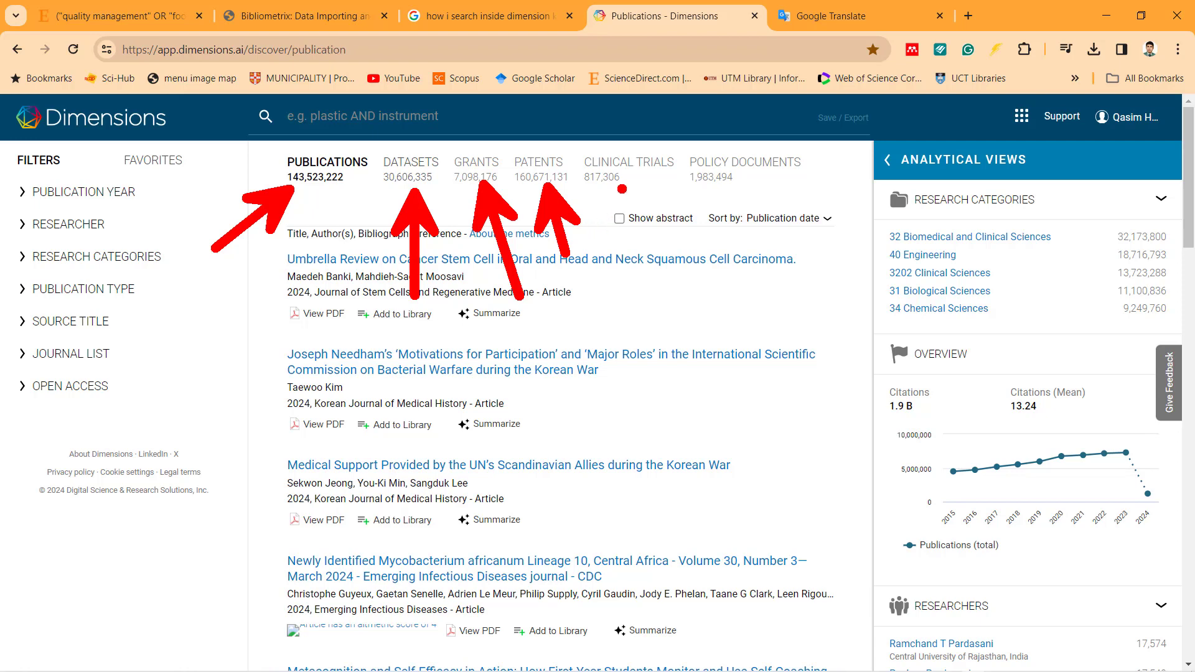
{"action": "left_click_drag", "start_coordinate": [620, 189], "coordinate": [657, 215]}
{"action": "left_click_drag", "start_coordinate": [621, 193], "coordinate": [663, 285]}
{"action": "left_click_drag", "start_coordinate": [747, 187], "coordinate": [788, 219]}
{"action": "mouse_move", "coordinate": [748, 188]}
{"action": "left_mouse_down"}
{"action": "mouse_move", "coordinate": [749, 236]}
{"action": "mouse_move", "coordinate": [799, 303]}
{"action": "left_mouse_up"}
{"action": "mouse_move", "coordinate": [828, 166]}
{"action": "left_mouse_down"}
{"action": "mouse_move", "coordinate": [732, 132]}
{"action": "mouse_move", "coordinate": [666, 164]}
{"action": "mouse_move", "coordinate": [751, 189]}
{"action": "mouse_move", "coordinate": [834, 163]}
{"action": "left_mouse_up"}
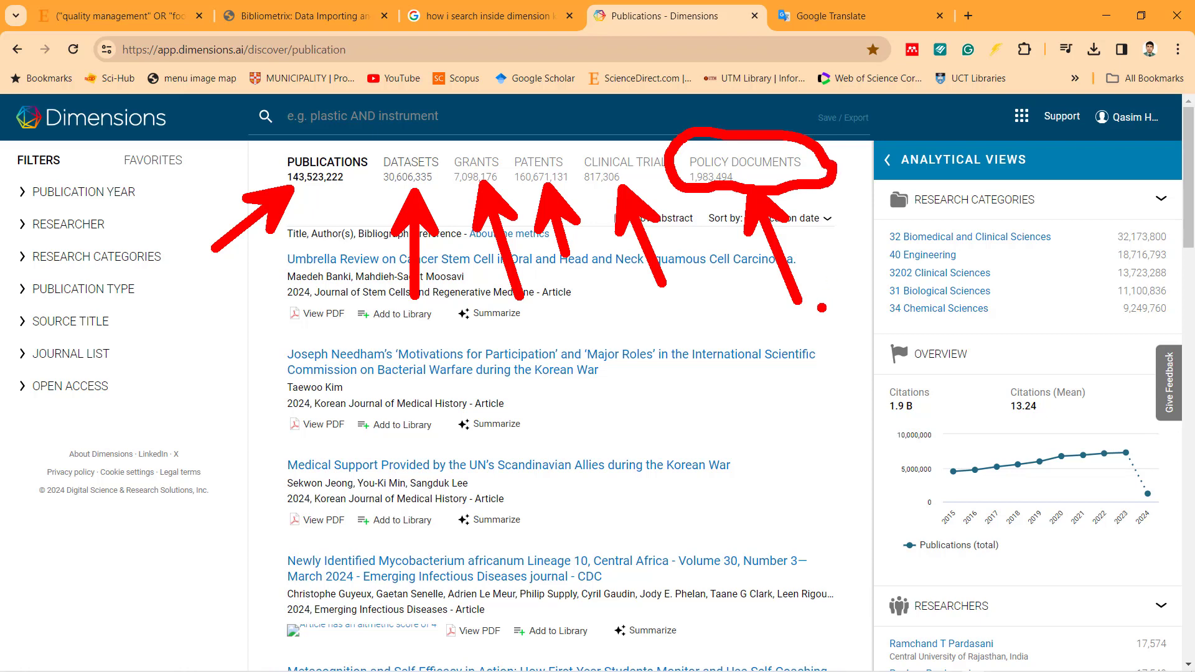
{"action": "mouse_move", "coordinate": [328, 139]}
{"action": "left_mouse_down"}
{"action": "mouse_move", "coordinate": [321, 148]}
{"action": "mouse_move", "coordinate": [387, 95]}
{"action": "left_mouse_up"}
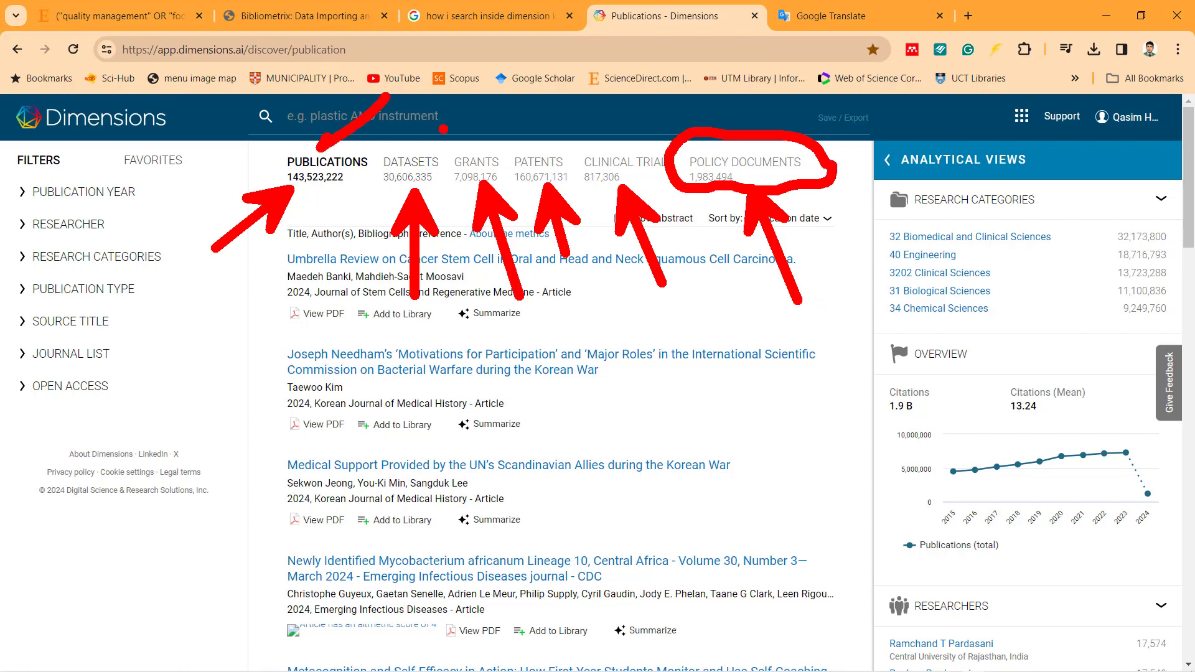
{"action": "mouse_move", "coordinate": [466, 133]}
{"action": "left_mouse_down"}
{"action": "mouse_move", "coordinate": [486, 149]}
{"action": "mouse_move", "coordinate": [525, 129]}
{"action": "mouse_move", "coordinate": [542, 137]}
{"action": "left_mouse_up"}
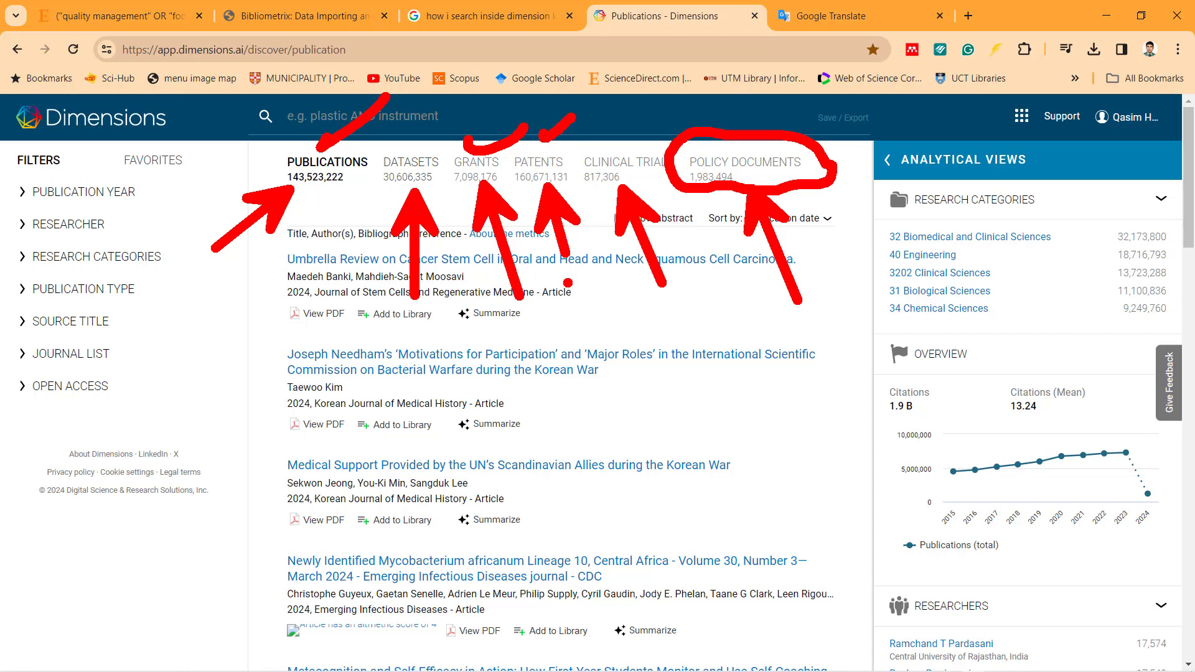
{"action": "key", "text": "Escape"}
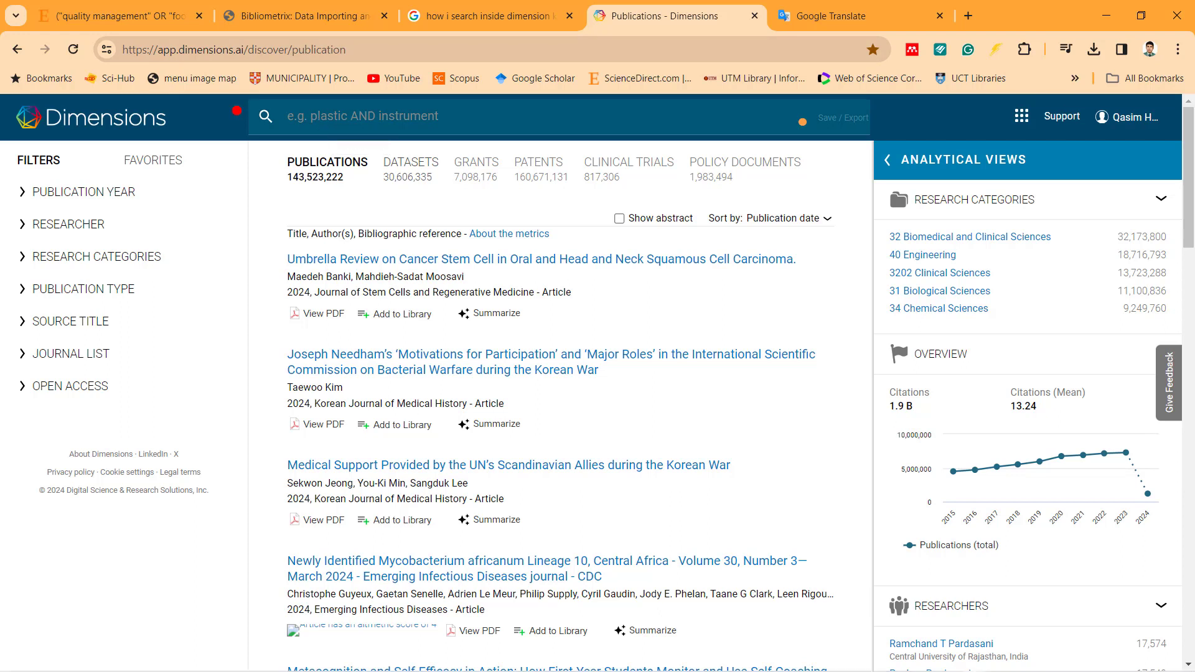
- Expand the top search box to reveal the Full data, Title and abstract, and DOI scope choices
{"action": "left_click_drag", "start_coordinate": [251, 126], "coordinate": [137, 217]}
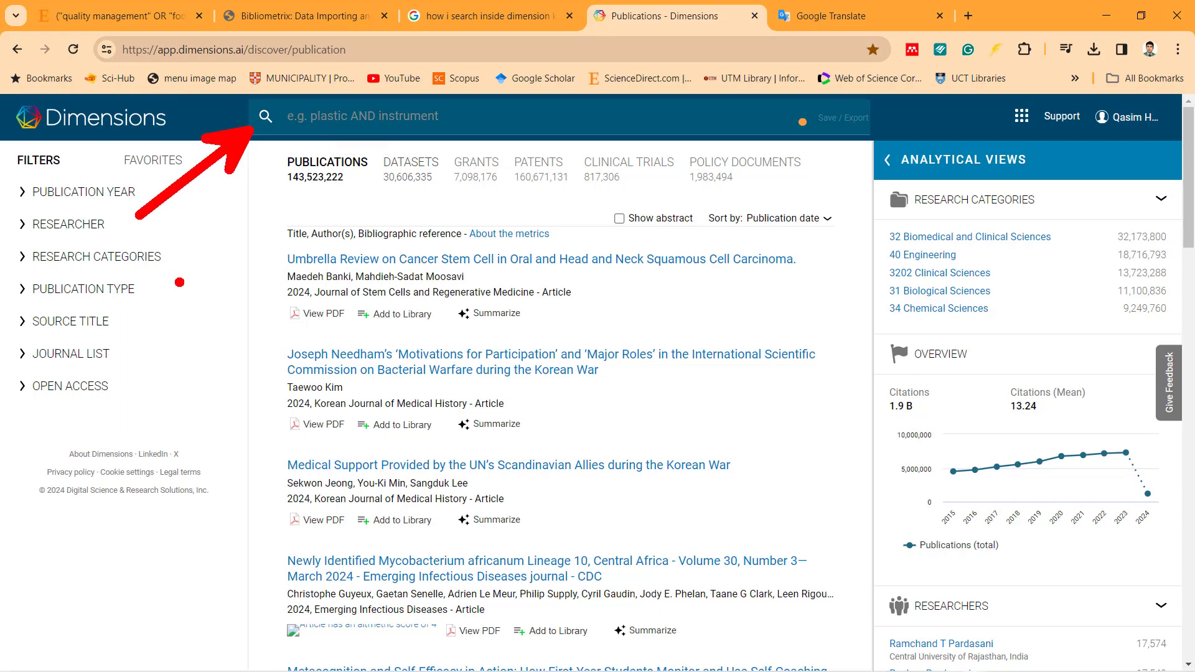
{"action": "key", "text": "Escape"}
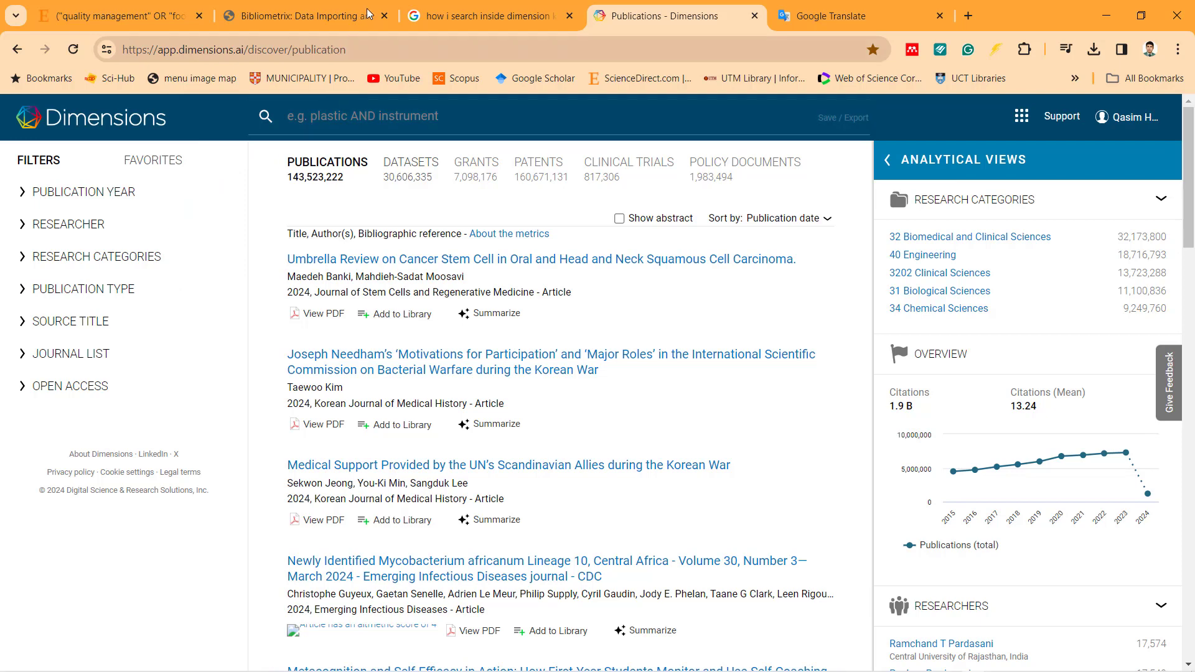
{"action": "left_click", "coordinate": [339, 117]}
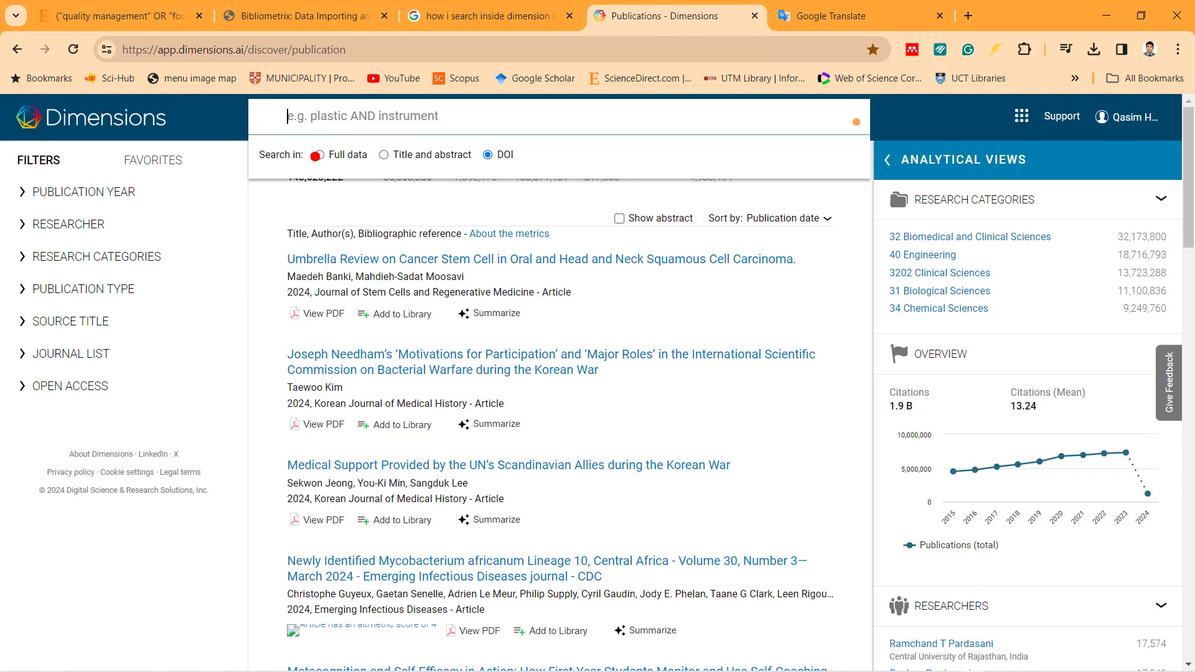
{"action": "mouse_move", "coordinate": [282, 165]}
{"action": "left_mouse_down"}
{"action": "mouse_move", "coordinate": [257, 207]}
{"action": "mouse_move", "coordinate": [203, 239]}
{"action": "left_mouse_up"}
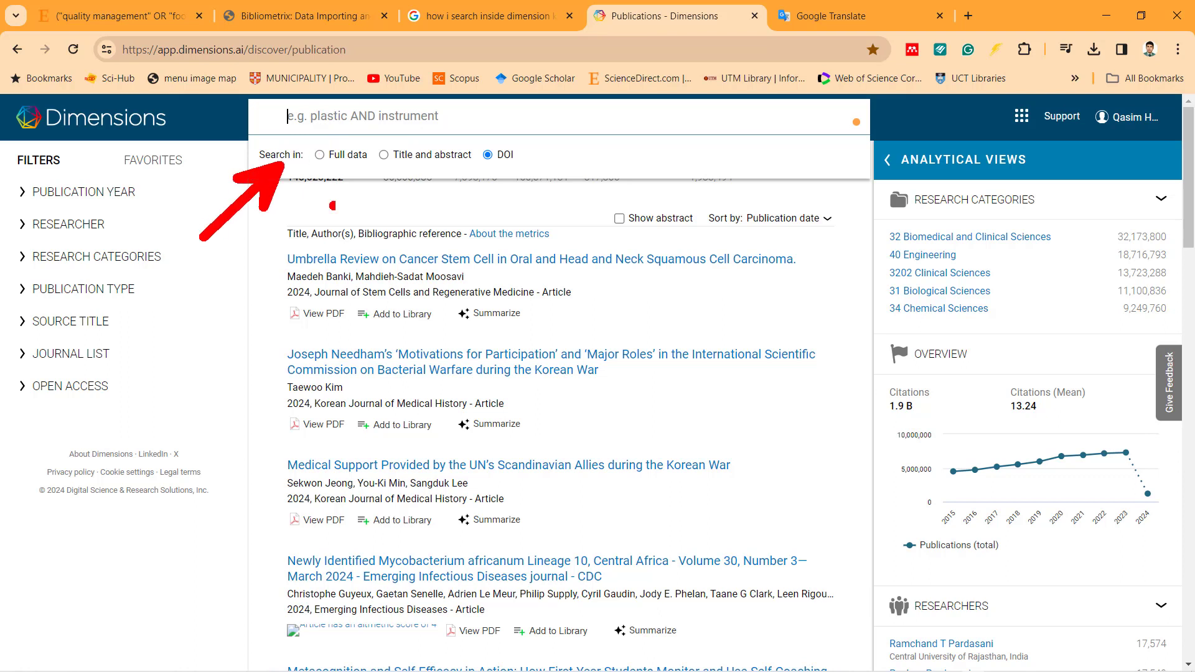
{"action": "left_click_drag", "start_coordinate": [342, 174], "coordinate": [367, 267]}
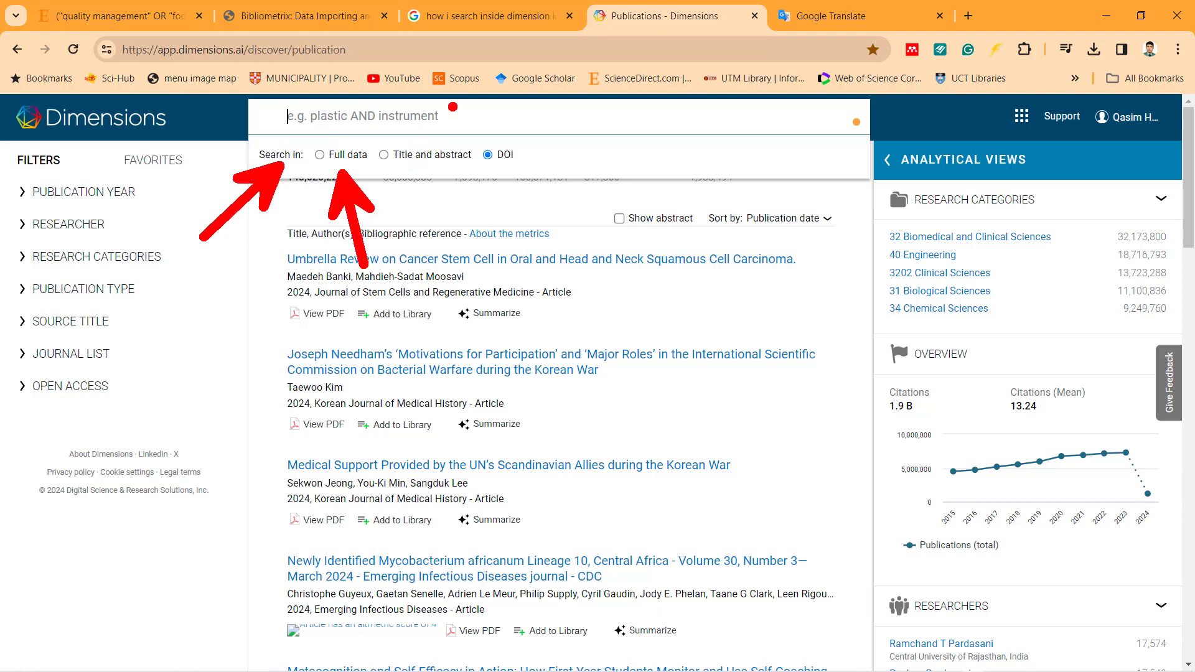
{"action": "mouse_move", "coordinate": [454, 106]}
{"action": "left_mouse_down"}
{"action": "mouse_move", "coordinate": [371, 24]}
{"action": "mouse_move", "coordinate": [493, 1]}
{"action": "left_mouse_up"}
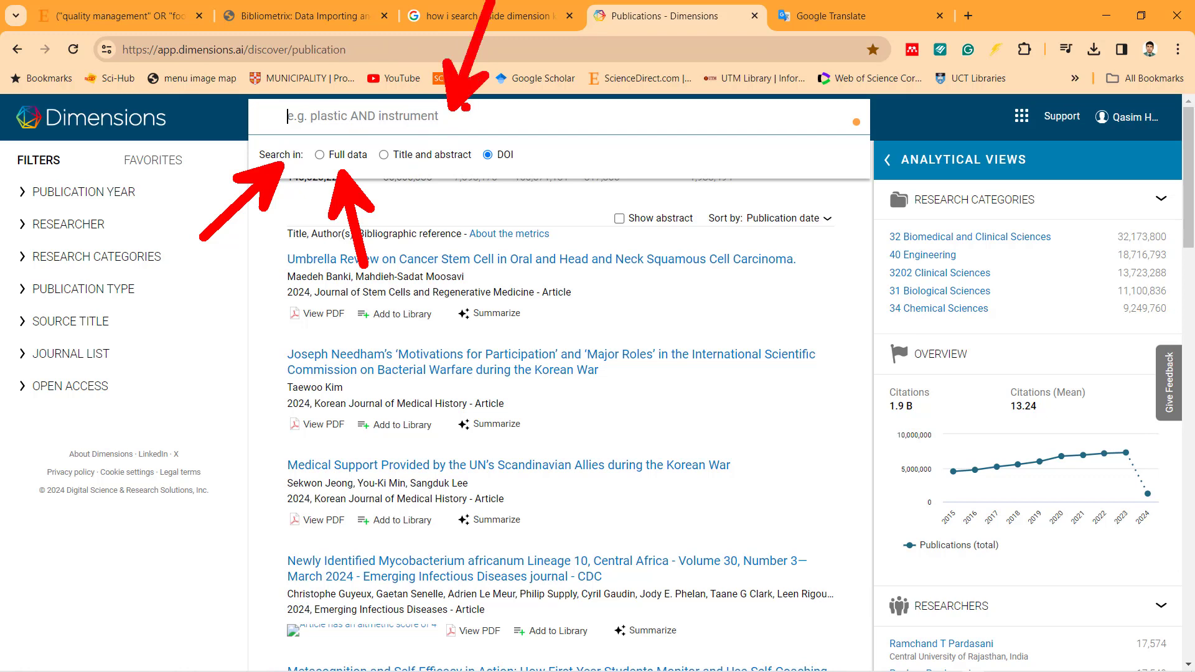
{"action": "left_click_drag", "start_coordinate": [439, 136], "coordinate": [360, 62]}
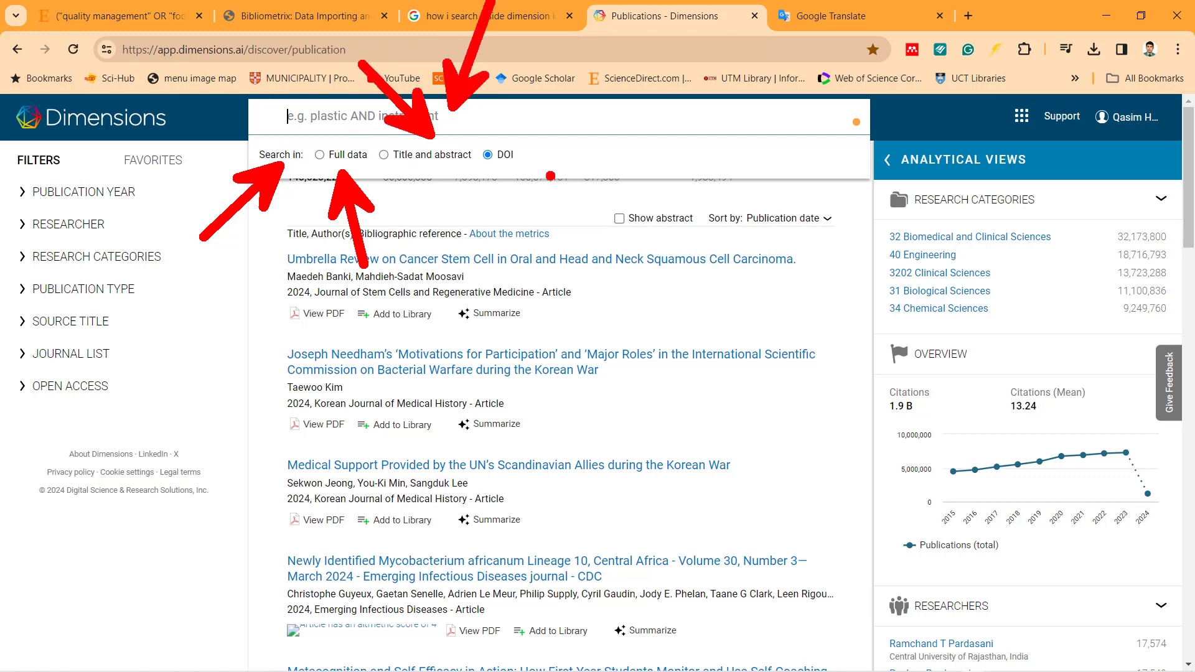
{"action": "mouse_move", "coordinate": [516, 162]}
{"action": "left_mouse_down"}
{"action": "mouse_move", "coordinate": [623, 204]}
{"action": "mouse_move", "coordinate": [624, 220]}
{"action": "left_mouse_up"}
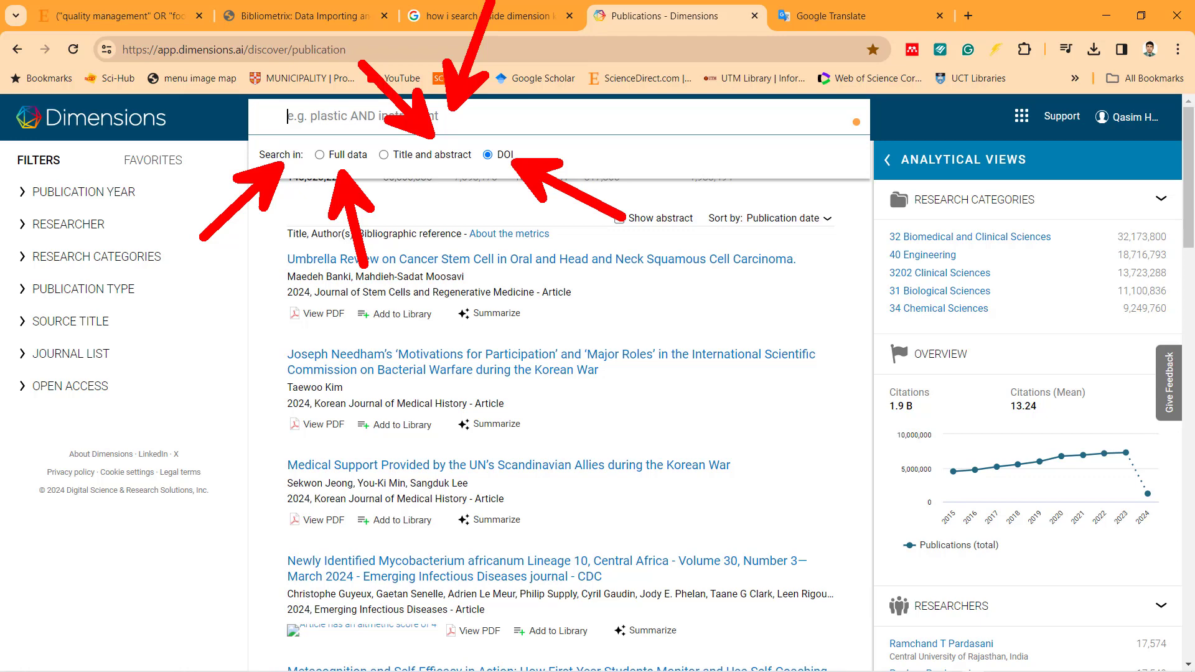
{"action": "key", "text": "Escape"}
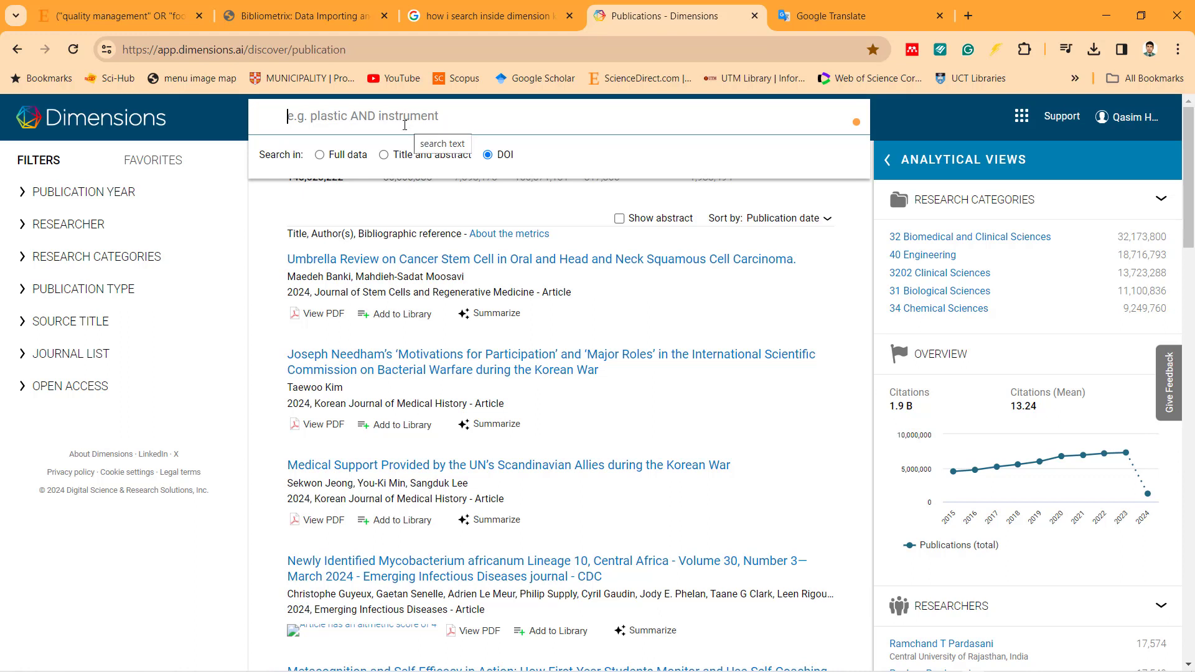
{"action": "left_click", "coordinate": [320, 156]}
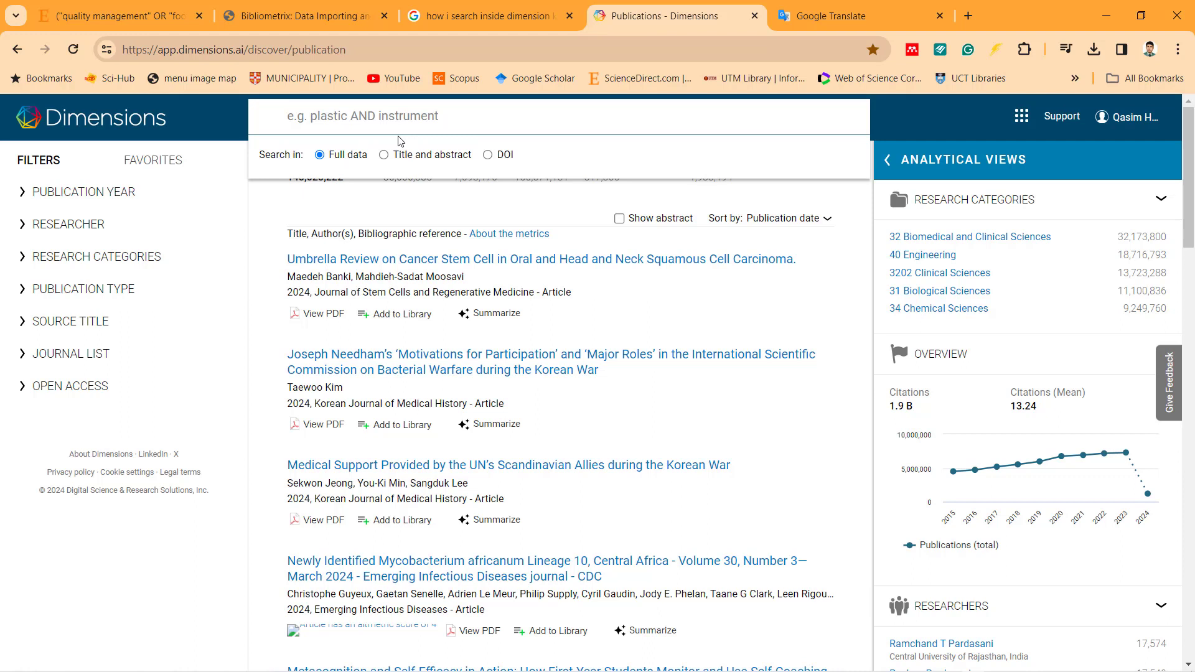
{"action": "left_click", "coordinate": [338, 122]}
{"action": "type", "text": "(\"quality management\" OR \"food safety management\" ) AND \"food industry\""}
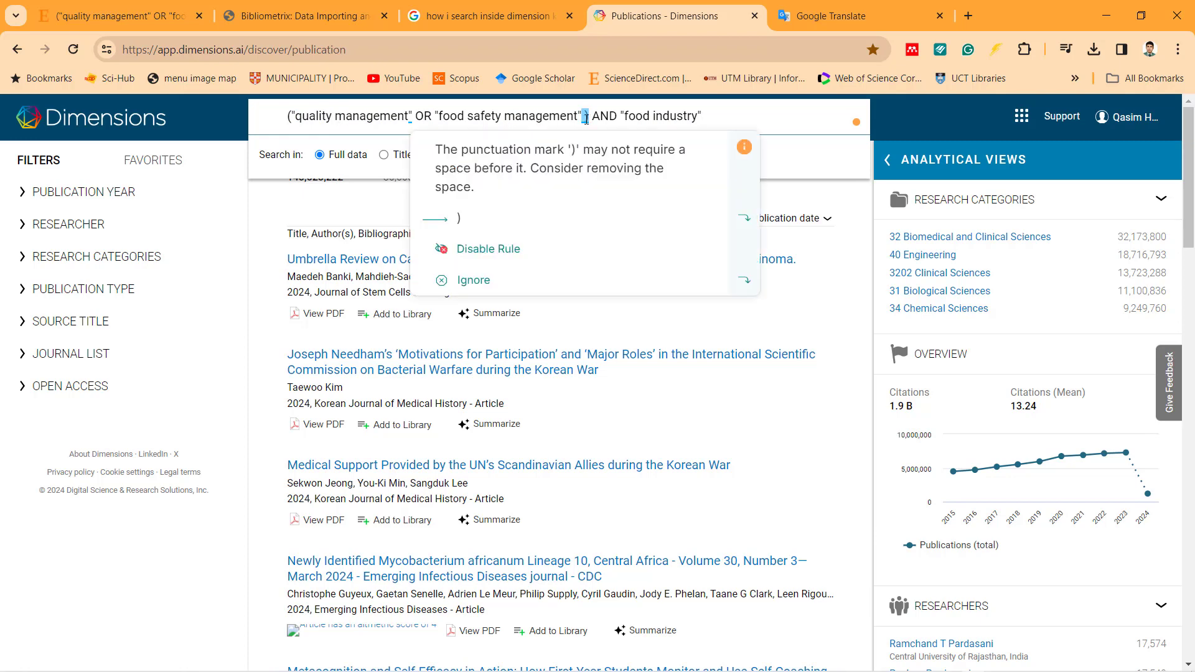
{"action": "left_click", "coordinate": [587, 119]}
{"action": "key", "text": "BackSpace"}
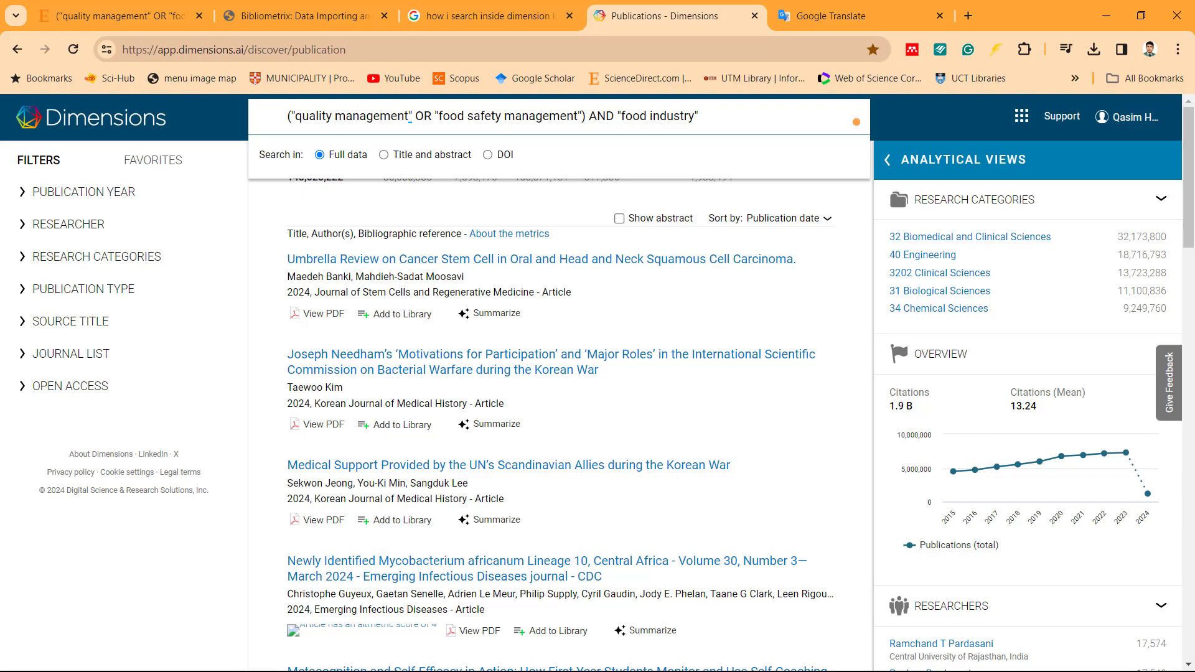
{"action": "left_click_drag", "start_coordinate": [424, 126], "coordinate": [416, 202]}
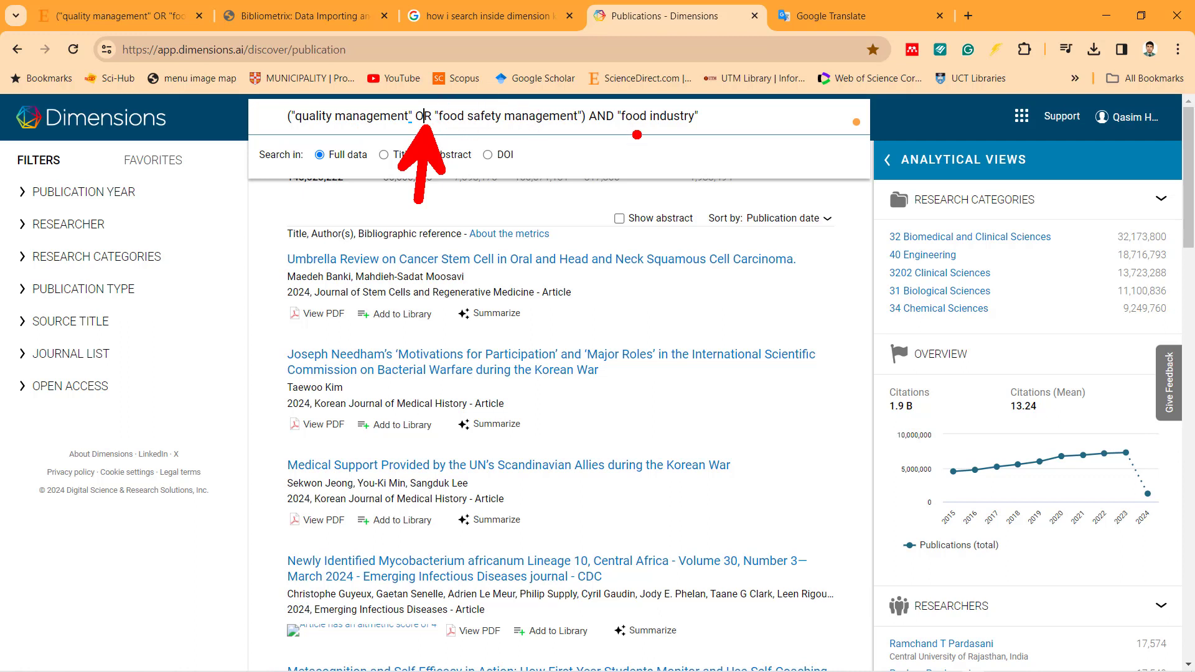
{"action": "left_click_drag", "start_coordinate": [637, 131], "coordinate": [671, 223]}
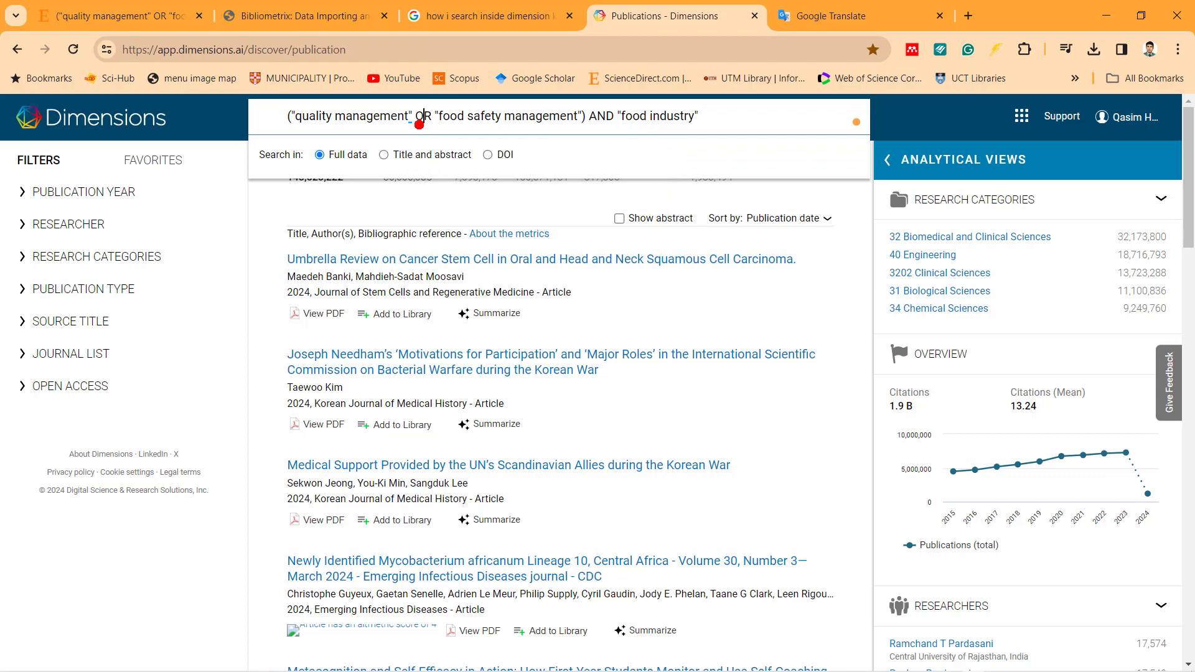
{"action": "left_click_drag", "start_coordinate": [419, 124], "coordinate": [369, 308]}
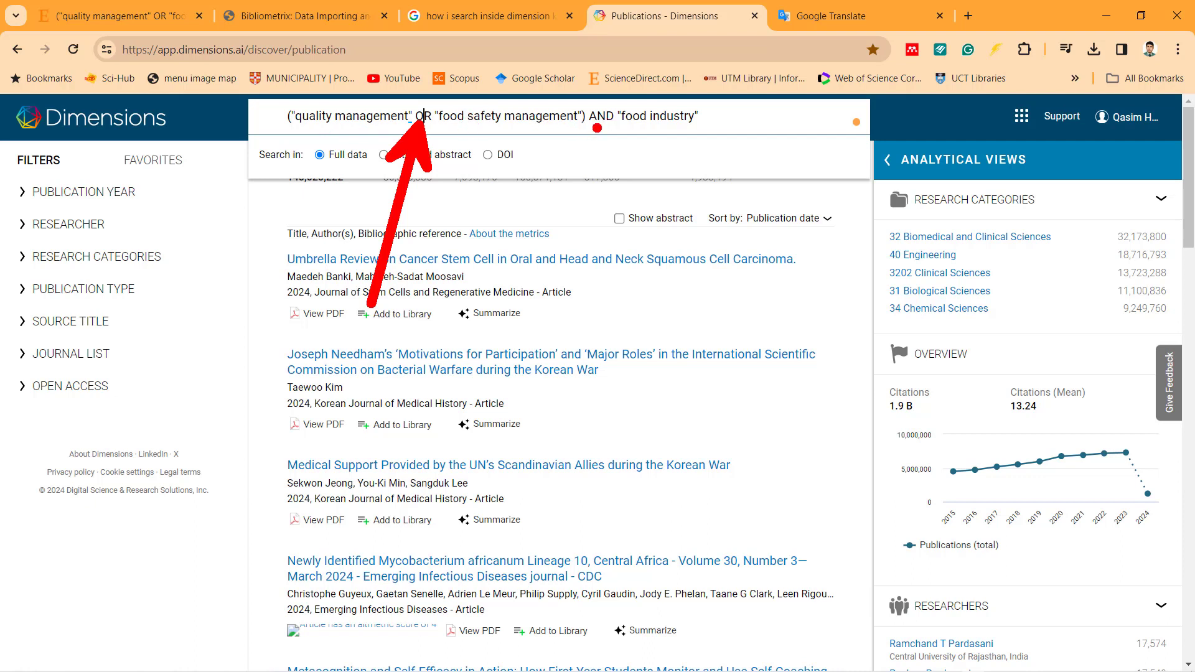
{"action": "left_click_drag", "start_coordinate": [658, 131], "coordinate": [688, 256]}
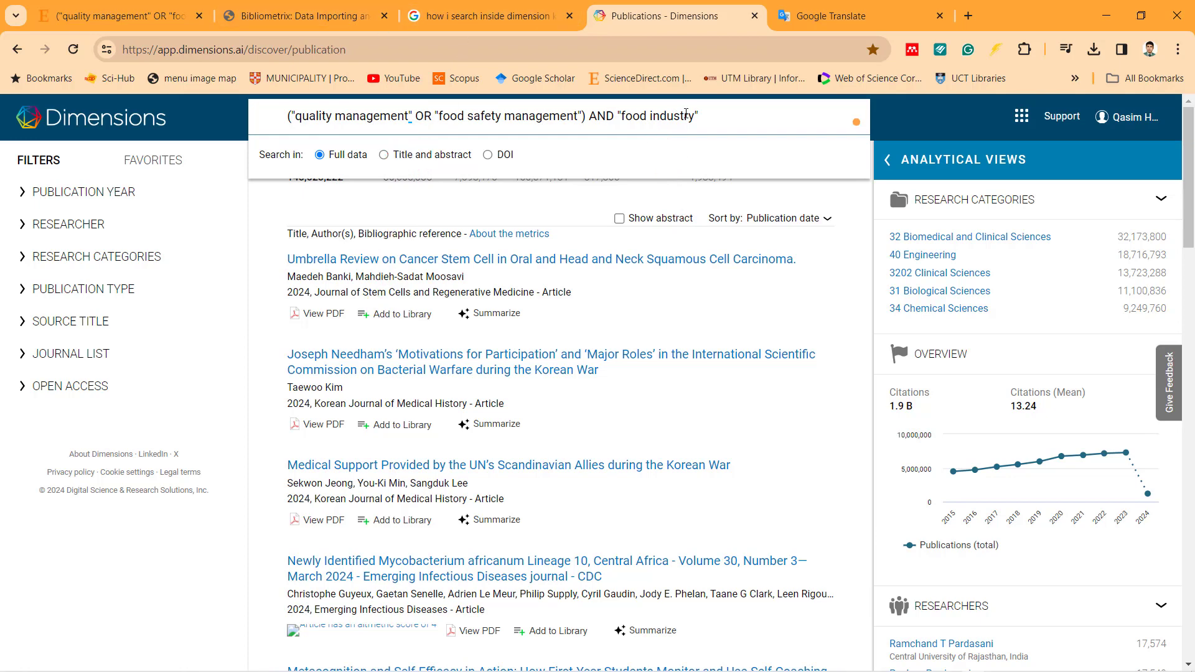
- Submit the query, getting 38,757 publications, 2 datasets, 43 grants, 703 patents and 1,861 policy documents
{"action": "left_click", "coordinate": [718, 112]}
{"action": "key", "text": "Return"}
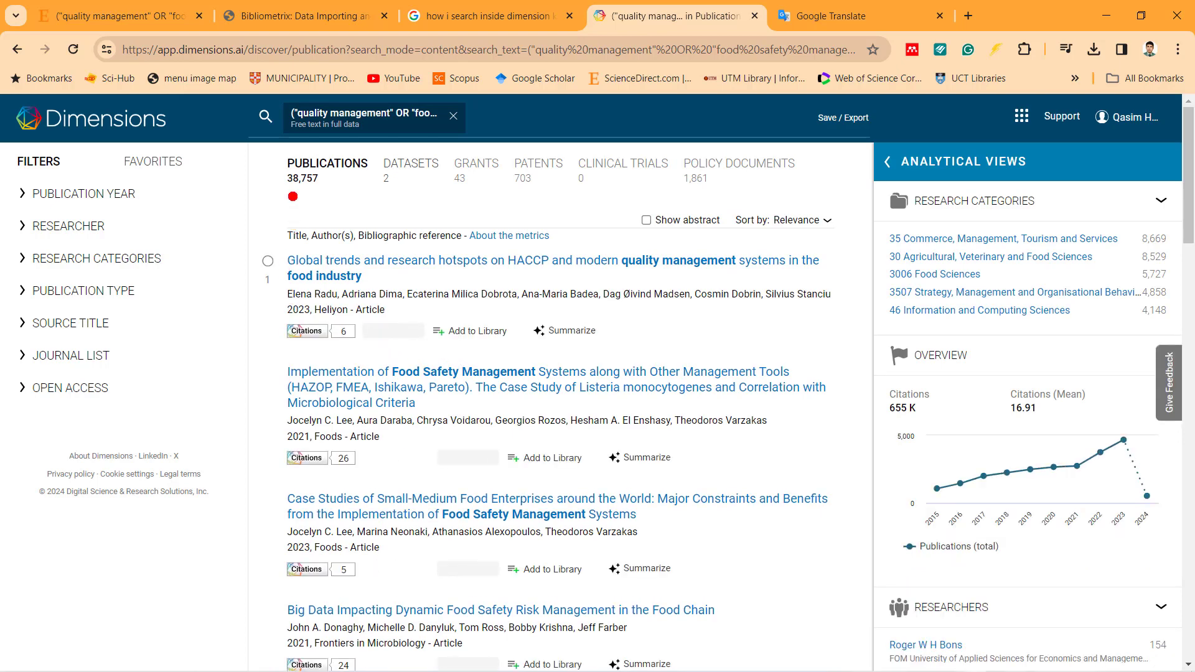
{"action": "left_click_drag", "start_coordinate": [292, 192], "coordinate": [261, 313]}
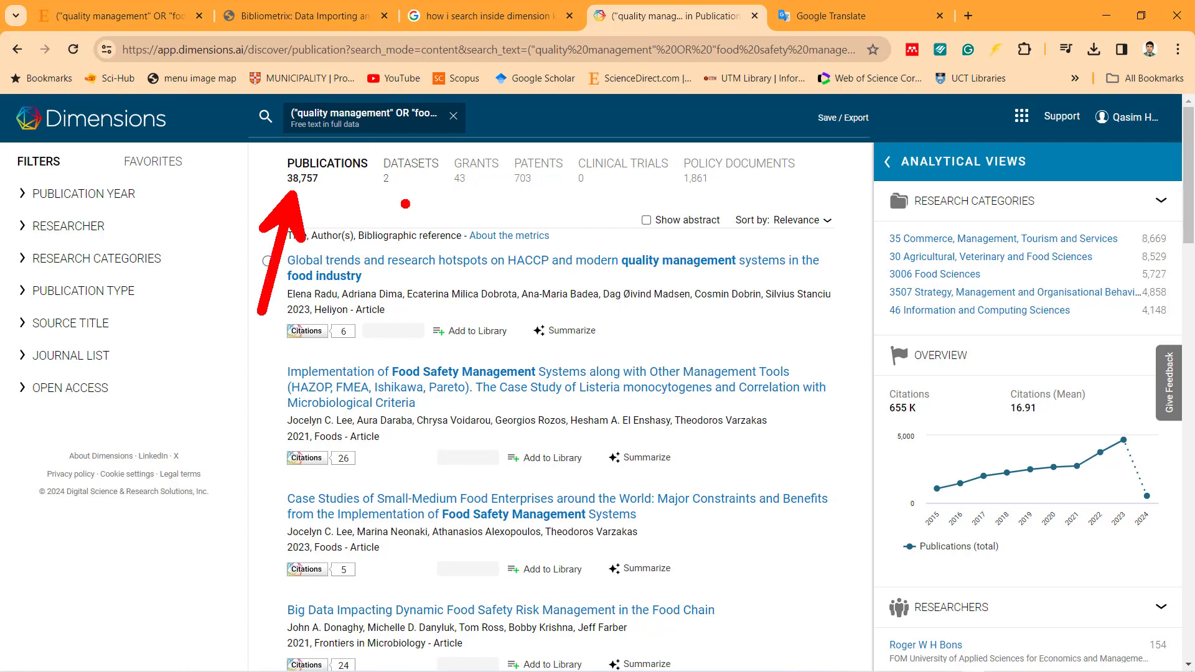
{"action": "left_click_drag", "start_coordinate": [399, 193], "coordinate": [367, 277]}
{"action": "left_click_drag", "start_coordinate": [462, 193], "coordinate": [467, 277]}
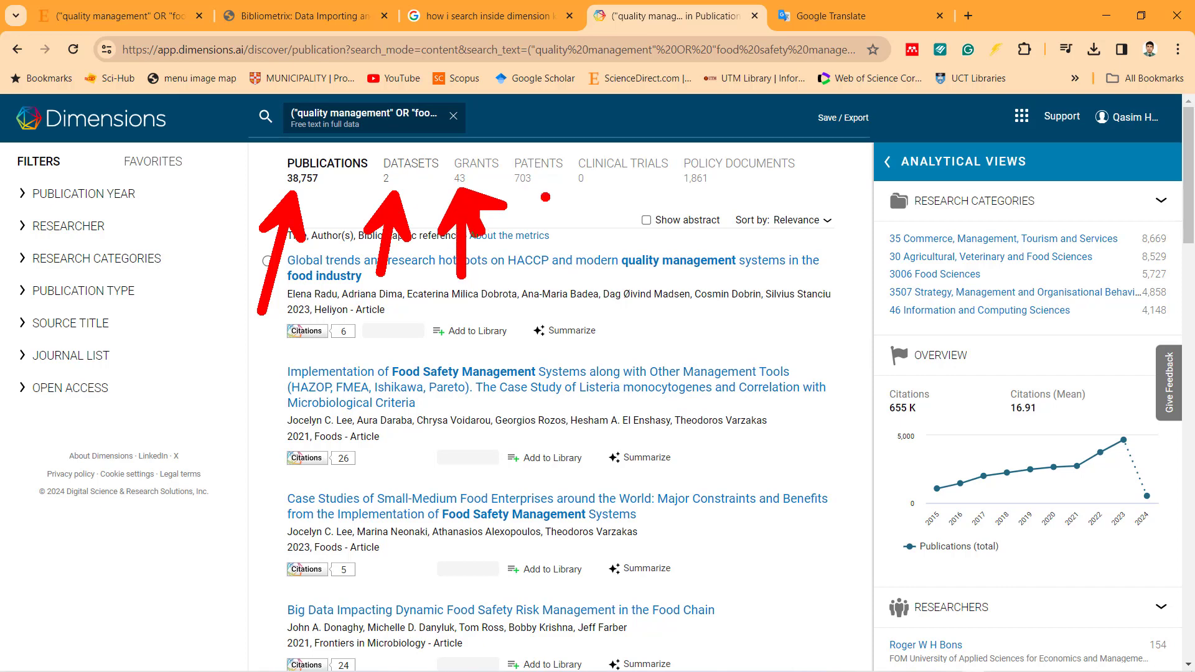
{"action": "left_click_drag", "start_coordinate": [538, 192], "coordinate": [560, 291]}
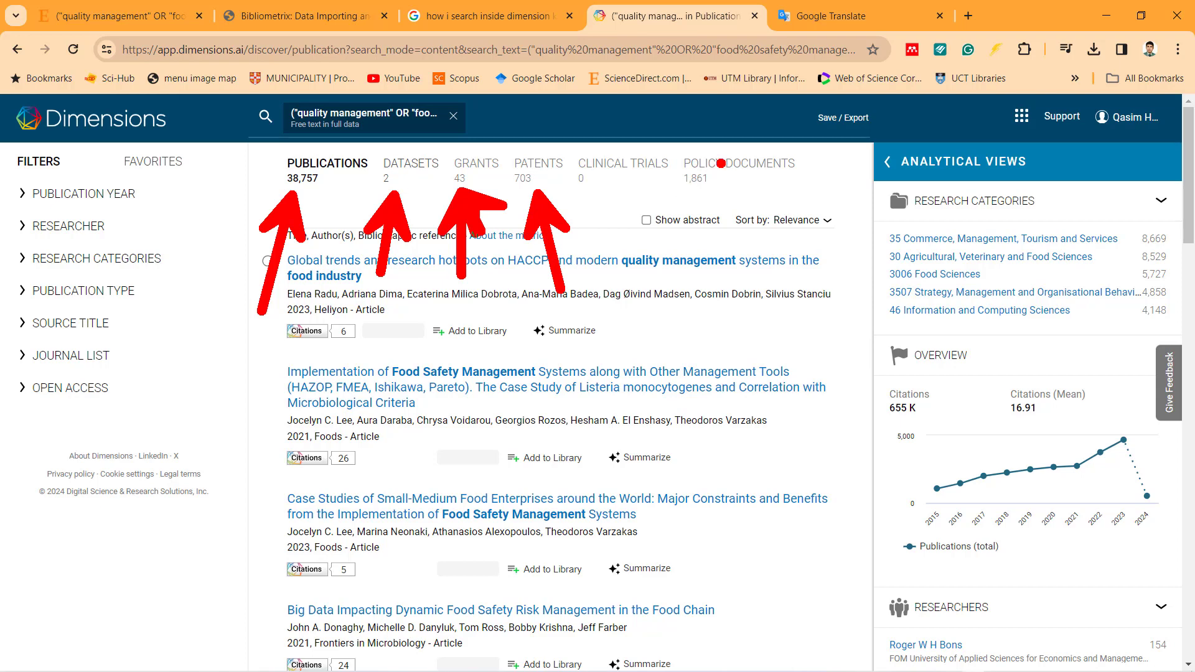
- Preview the result abstracts, hide them again, and expand the left-panel filter options
{"action": "key", "text": "Escape"}
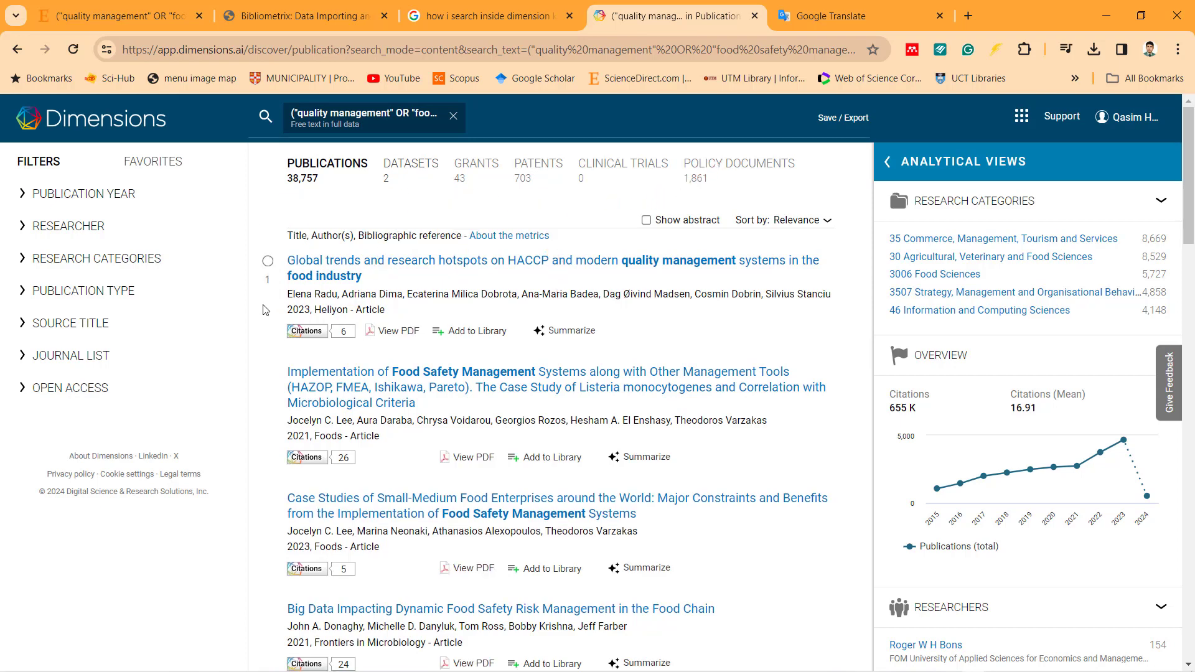
{"action": "left_click", "coordinate": [649, 223]}
{"action": "left_click", "coordinate": [648, 221]}
{"action": "left_click", "coordinate": [650, 225]}
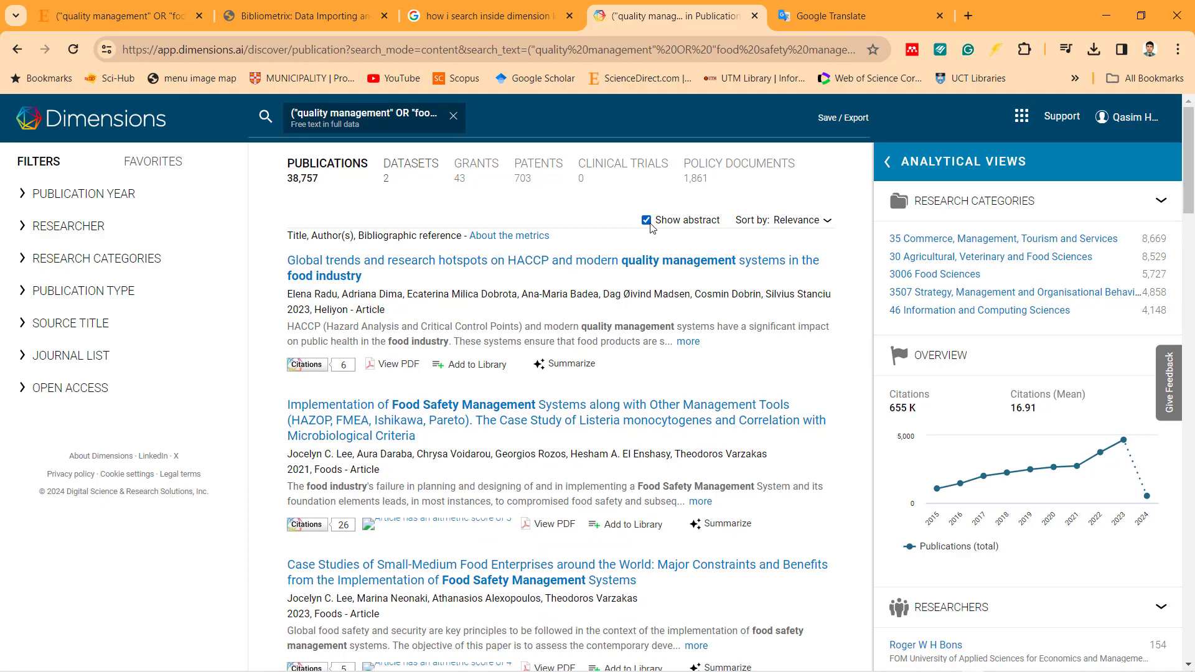
{"action": "scroll", "coordinate": [490, 316], "scroll_direction": "down", "scroll_amount": 3}
{"action": "scroll", "coordinate": [490, 316], "scroll_direction": "up", "scroll_amount": 3}
{"action": "left_click", "coordinate": [647, 221]}
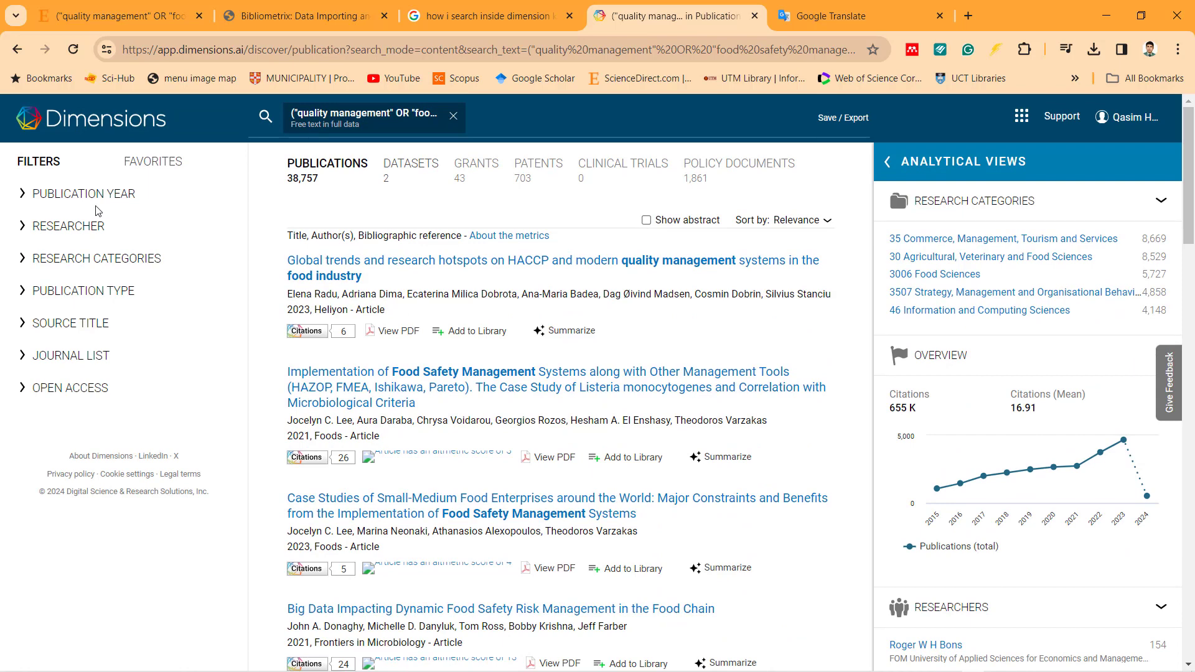
{"action": "left_click", "coordinate": [24, 196]}
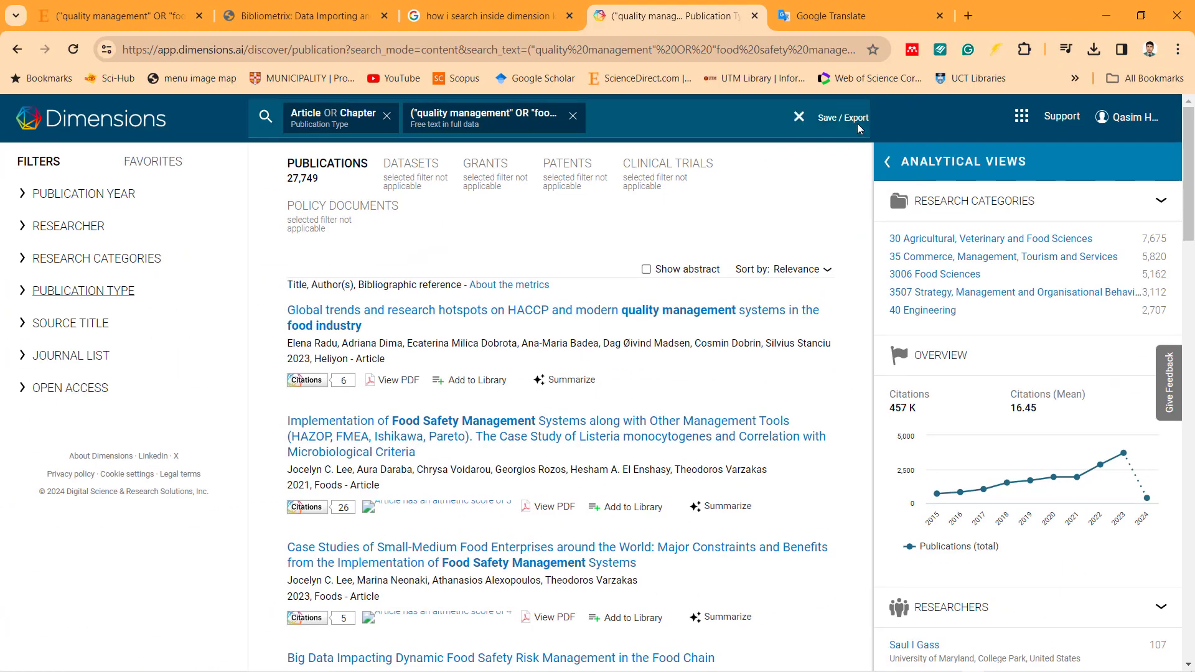
- Set up Export results with full record in CSV - Comma separated format and start exporting
{"action": "left_click", "coordinate": [857, 123]}
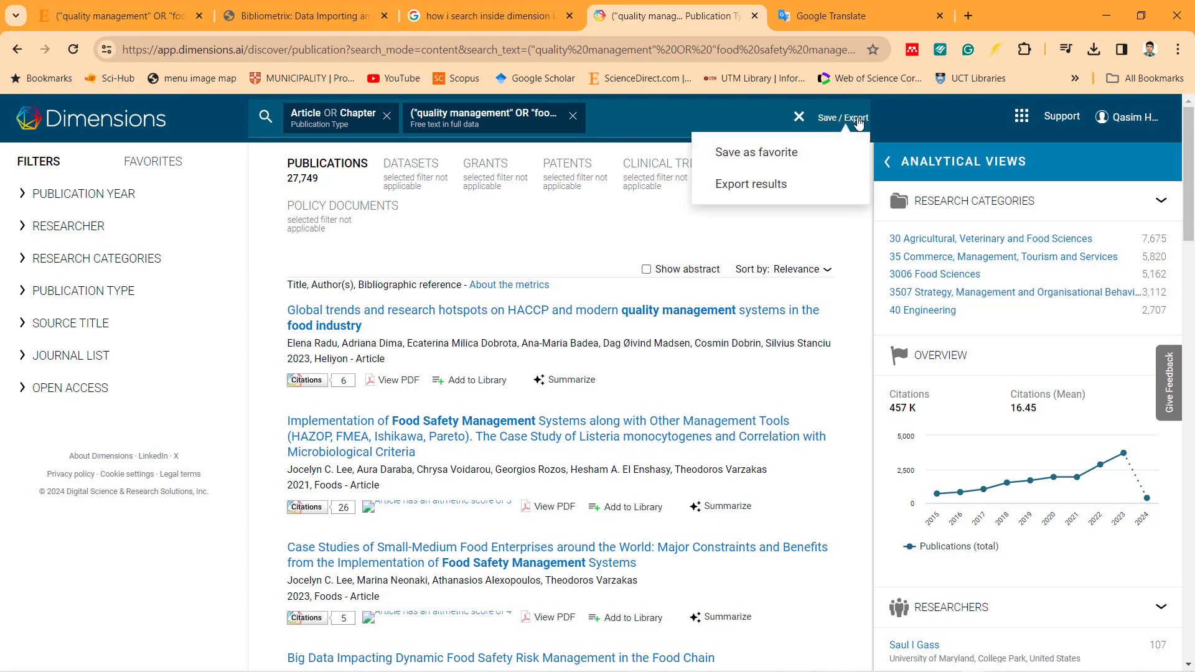
{"action": "left_click", "coordinate": [764, 196]}
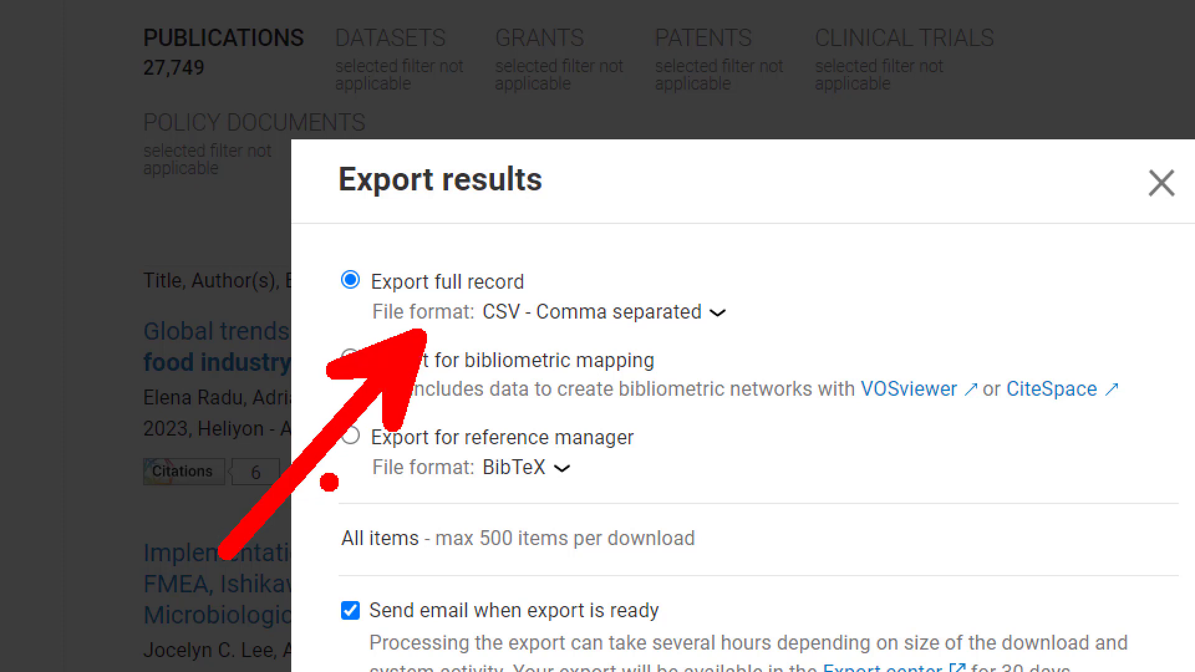
{"action": "mouse_move", "coordinate": [635, 256]}
{"action": "left_mouse_down"}
{"action": "mouse_move", "coordinate": [268, 214]}
{"action": "mouse_move", "coordinate": [706, 414]}
{"action": "mouse_move", "coordinate": [625, 237]}
{"action": "left_mouse_up"}
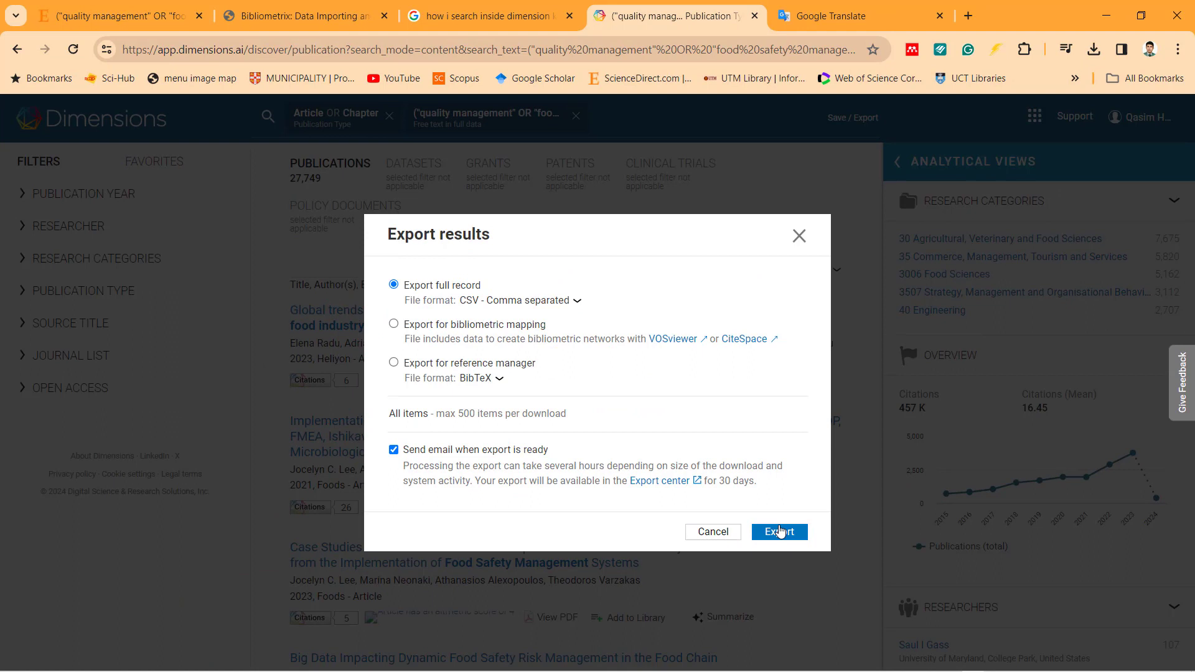
{"action": "left_click", "coordinate": [781, 534]}
- Confirm the full-record CSV export, returning to the 27,749 Article OR Chapter results
{"action": "left_click", "coordinate": [777, 531]}
{"action": "mouse_move", "coordinate": [662, 233]}
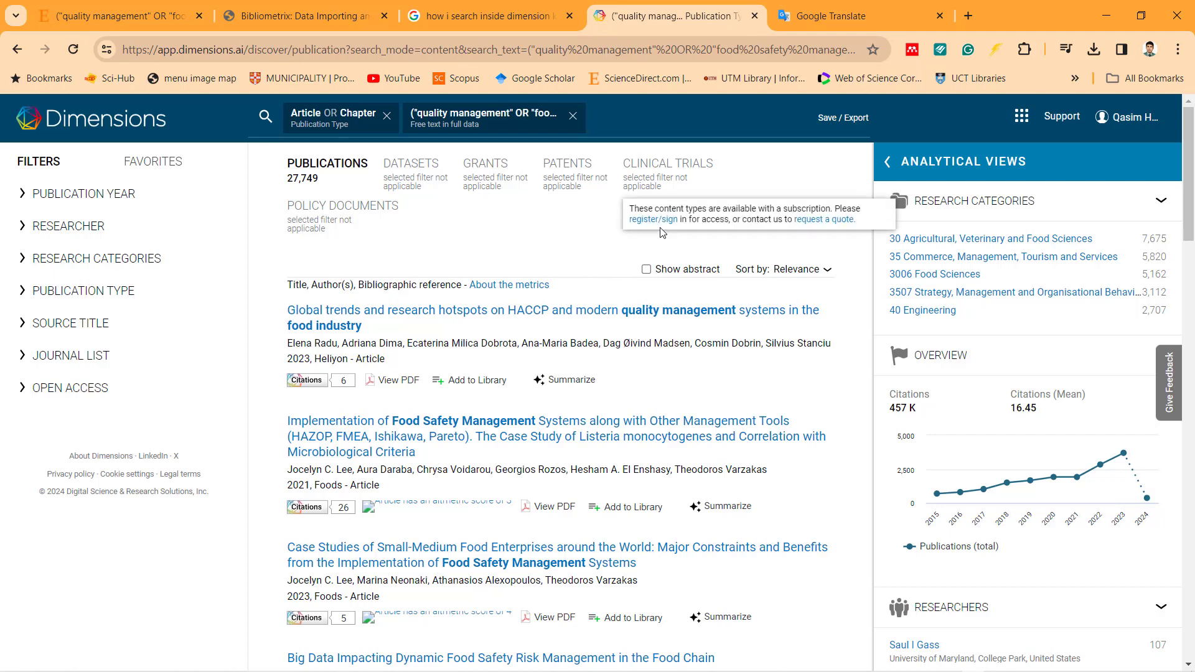